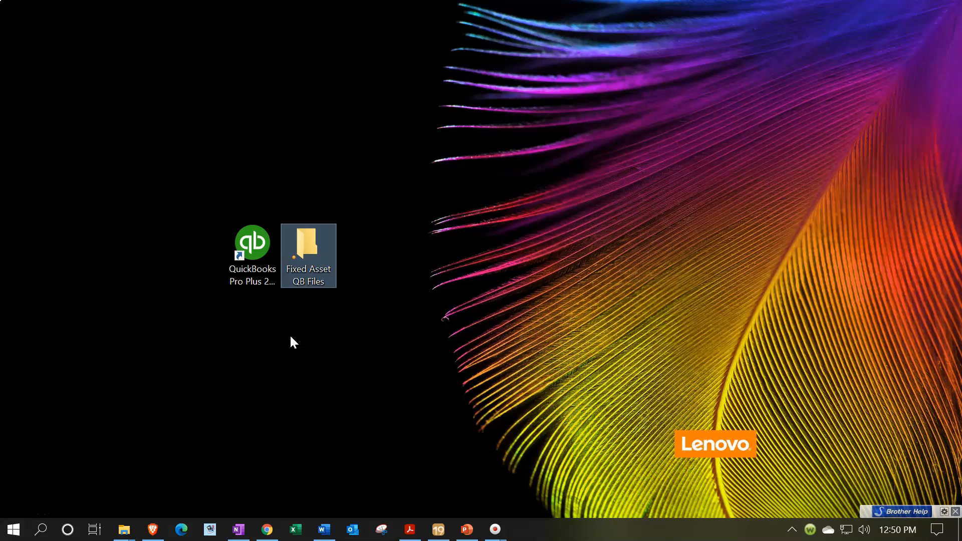
- Launch QuickBooks Pro Plus 2021 and close the open Memorized Transaction Practice File company
double_click(257, 265)
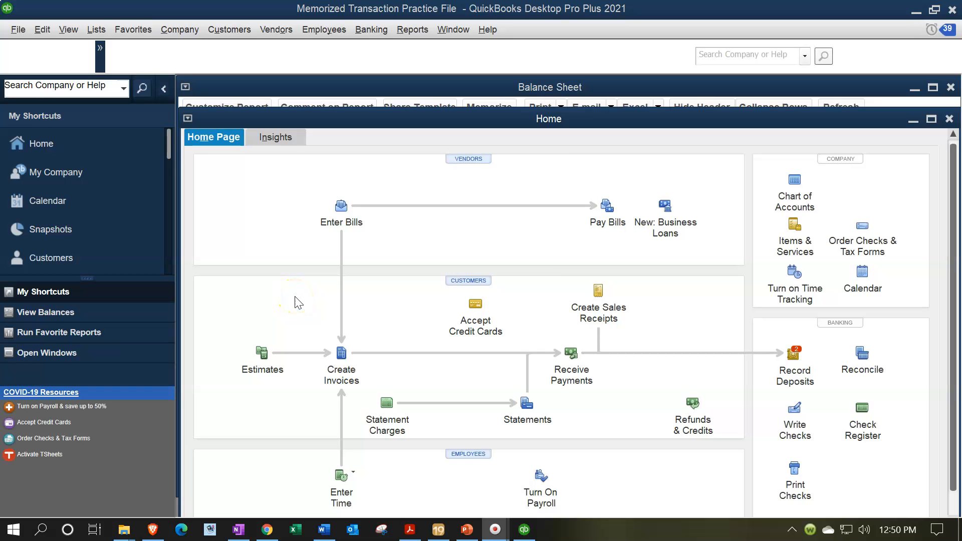
click(18, 30)
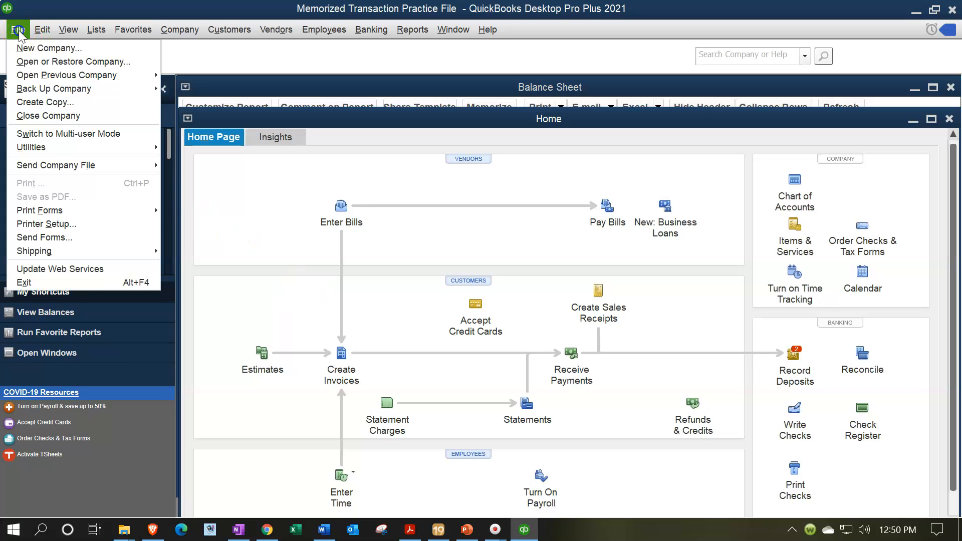
click(72, 51)
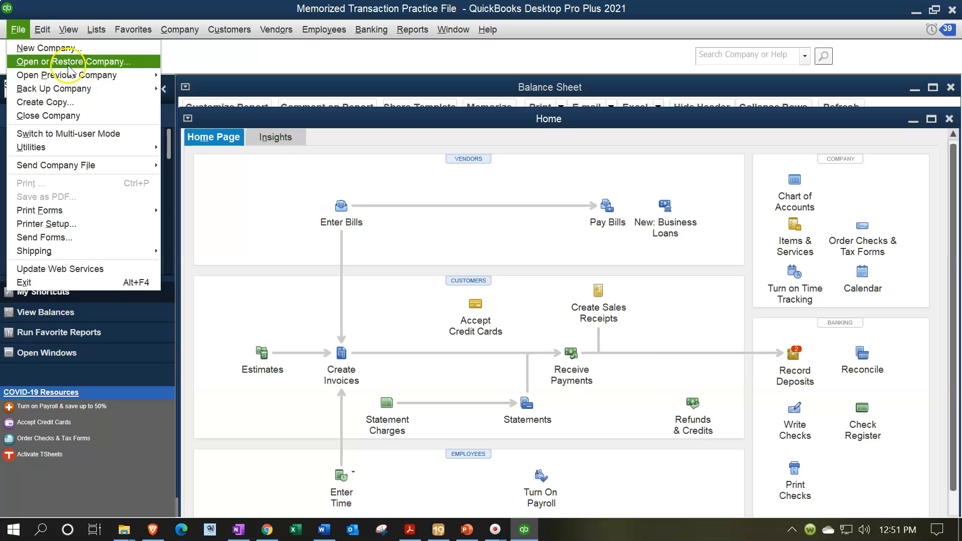
click(82, 116)
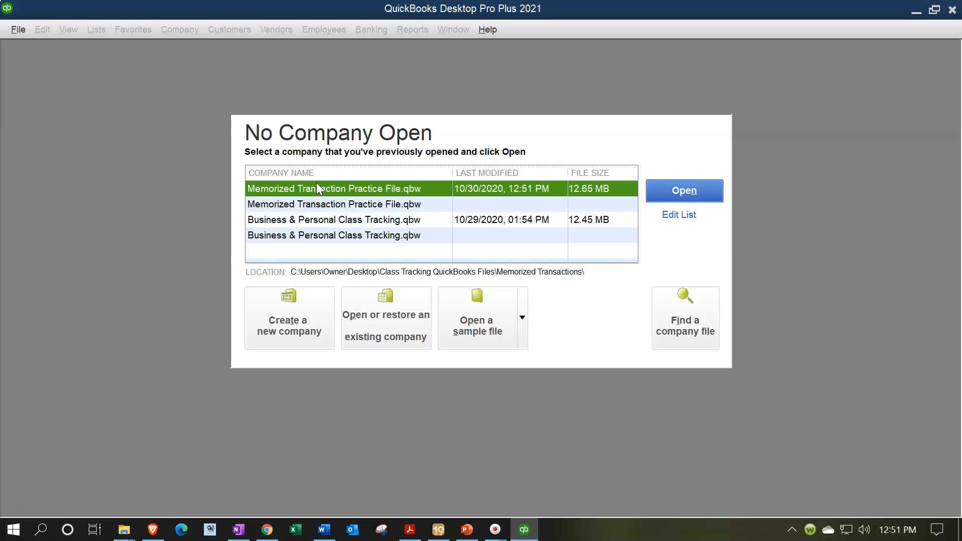
- Start the setup of a new company file, specifying that it is being created for someone else
click(279, 307)
click(58, 75)
click(24, 31)
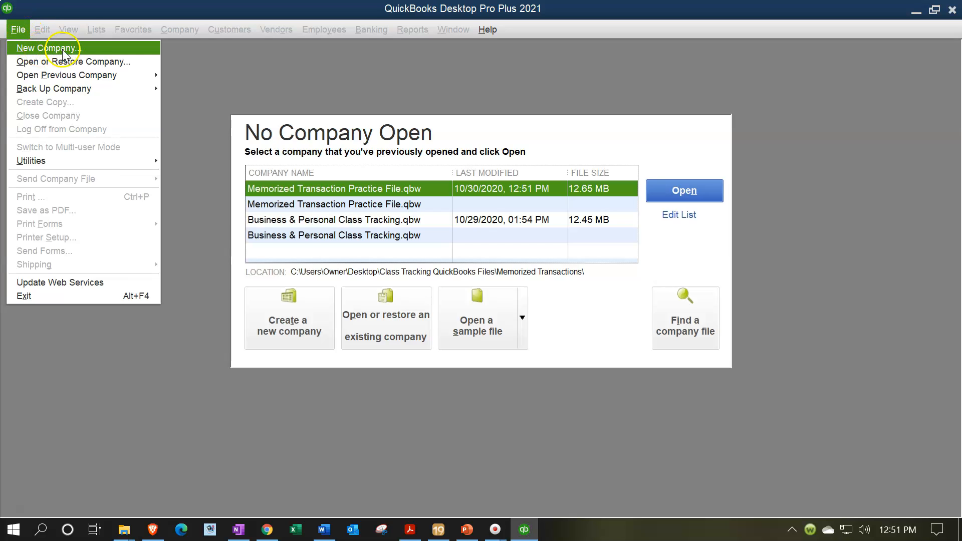
click(84, 48)
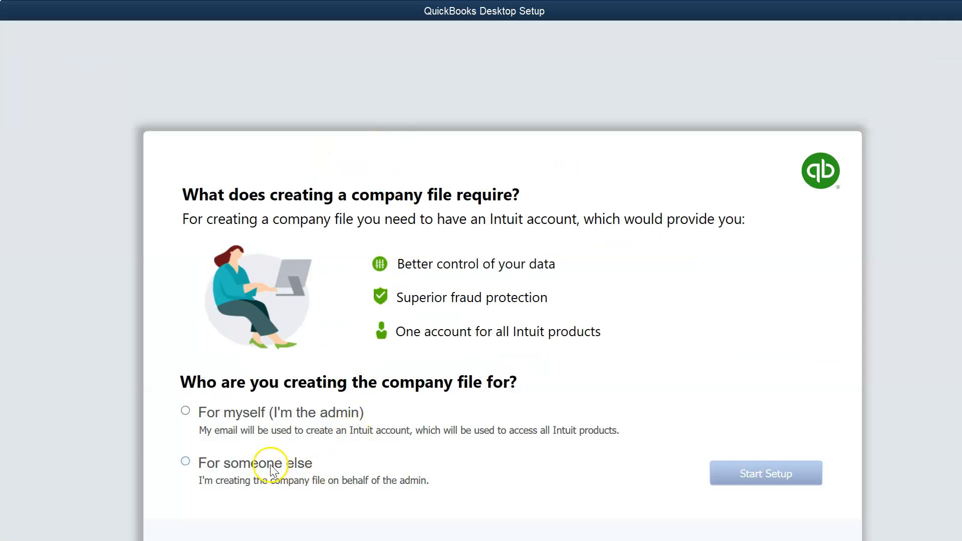
click(279, 335)
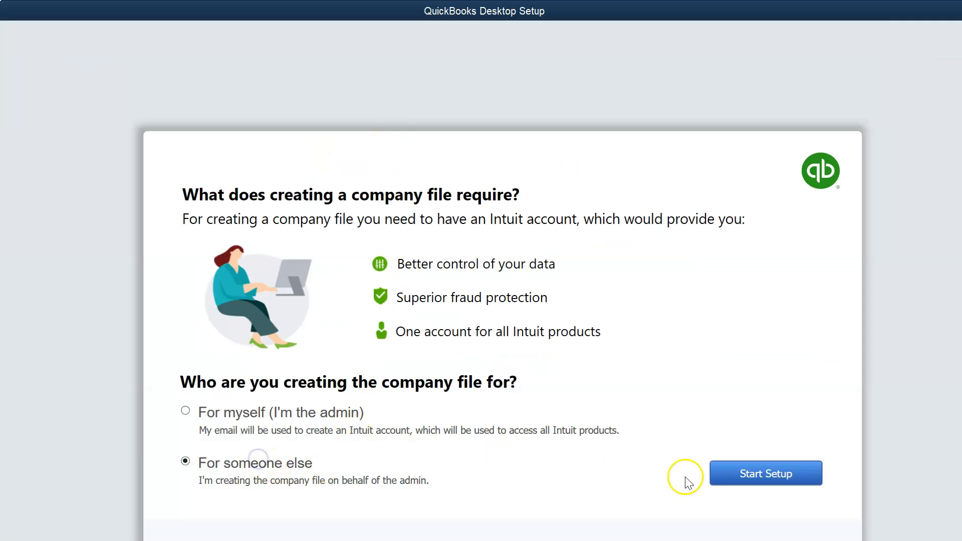
click(723, 473)
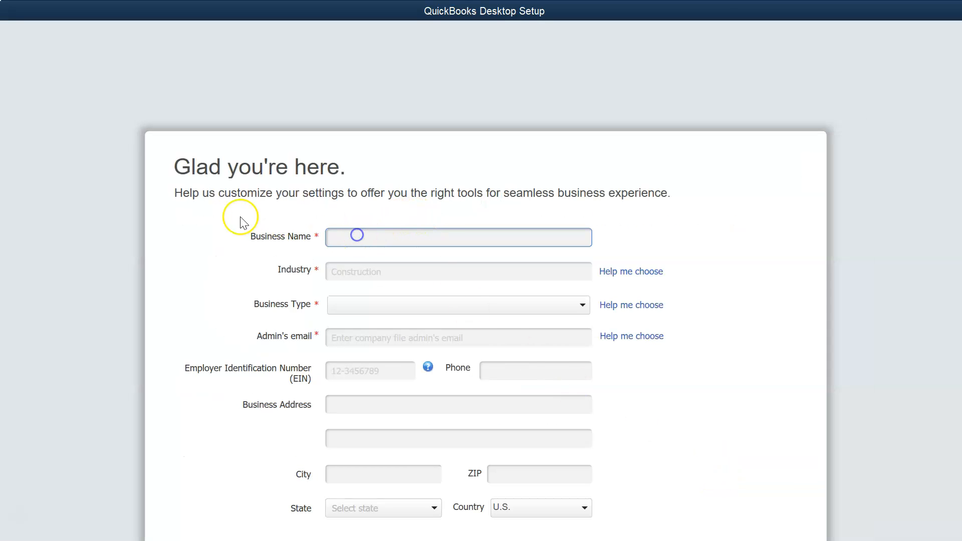
- Enter the business name Fixed Asset Practice File and choose General Product-based Business as the industry
text(Fixed Asset Practice File)
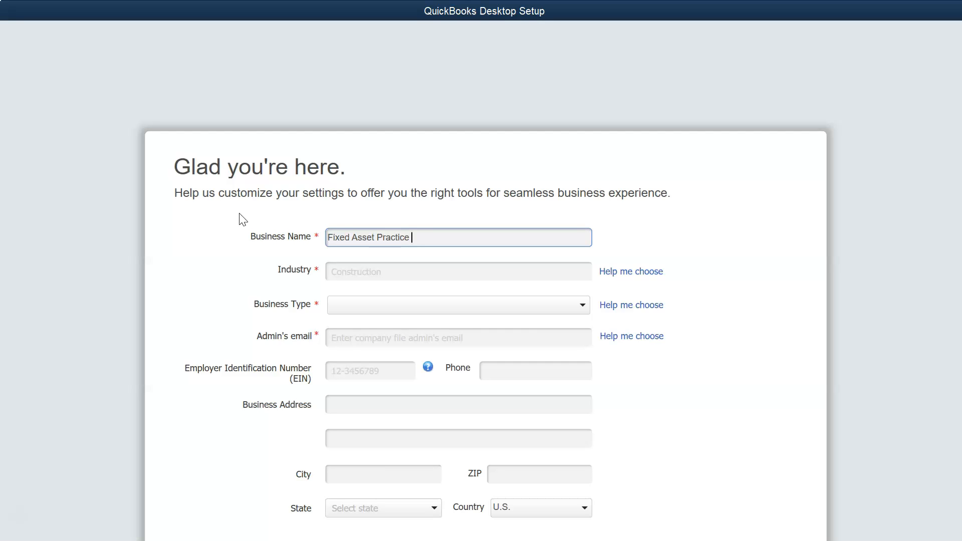
key(Tab)
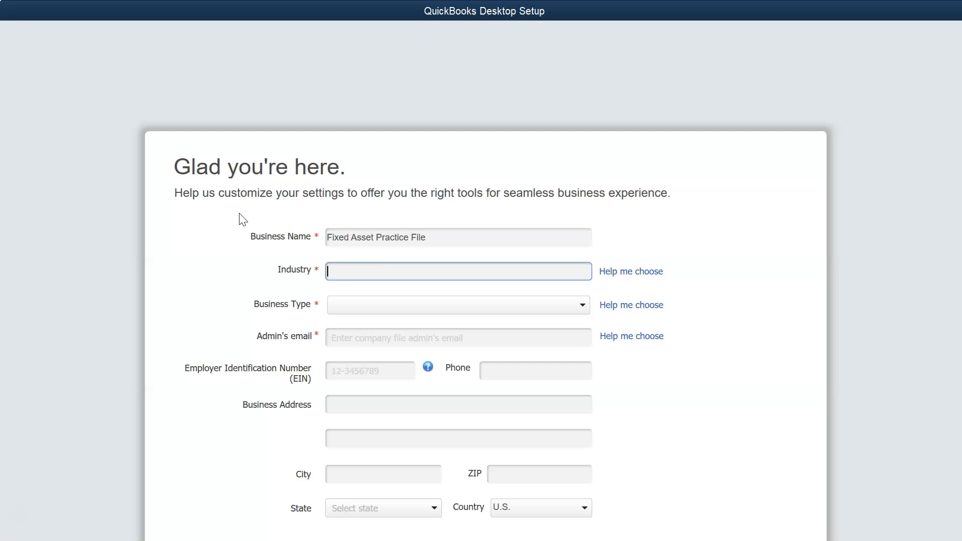
click(651, 271)
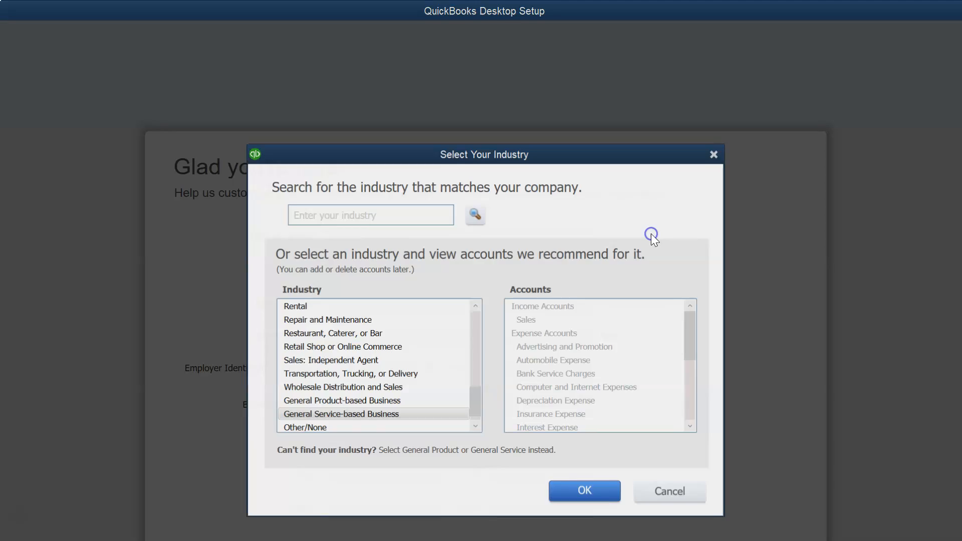
scroll(430, 381, down, 1)
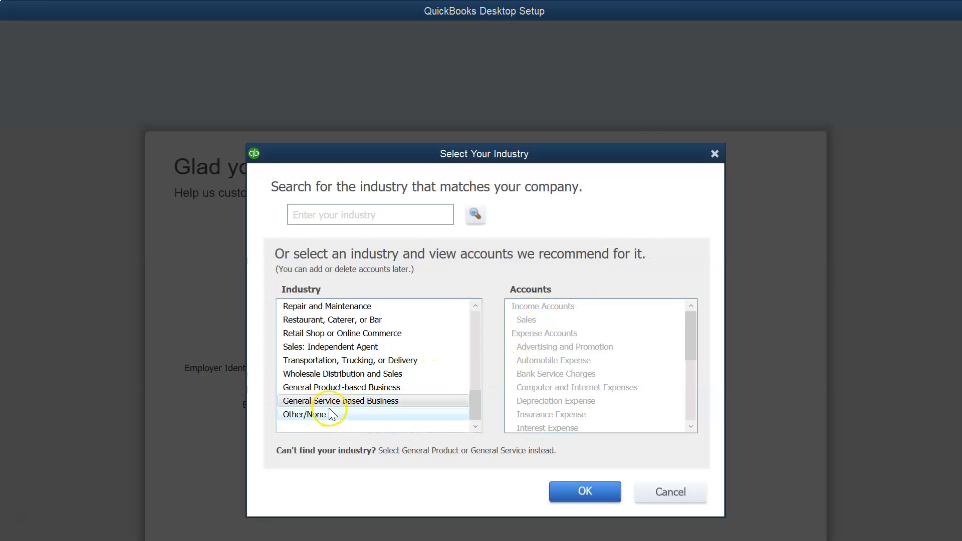
click(329, 389)
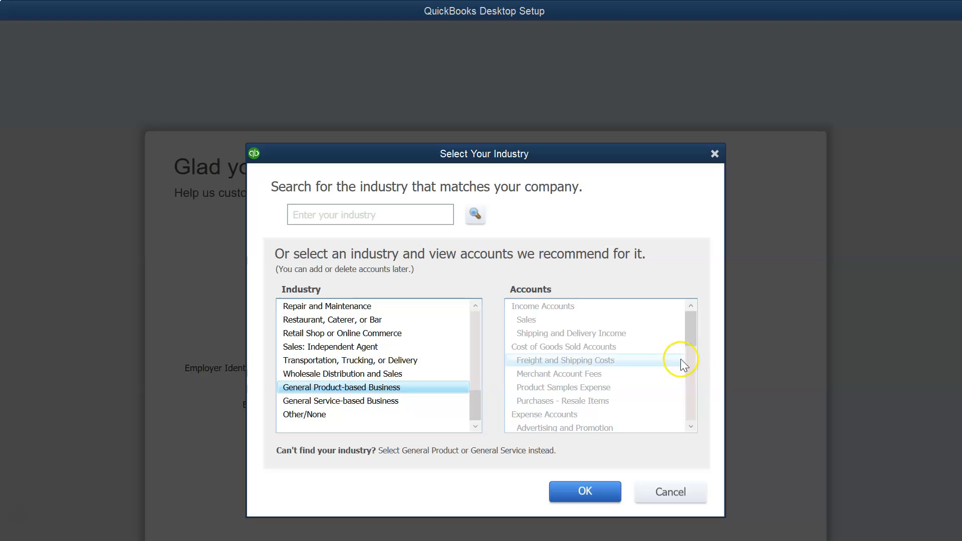
drag(693, 328, 693, 347)
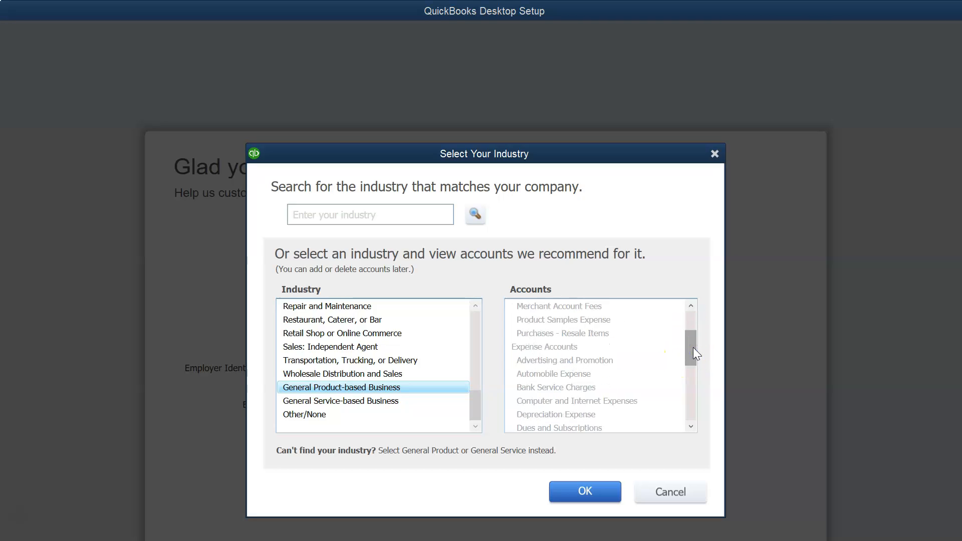
click(591, 491)
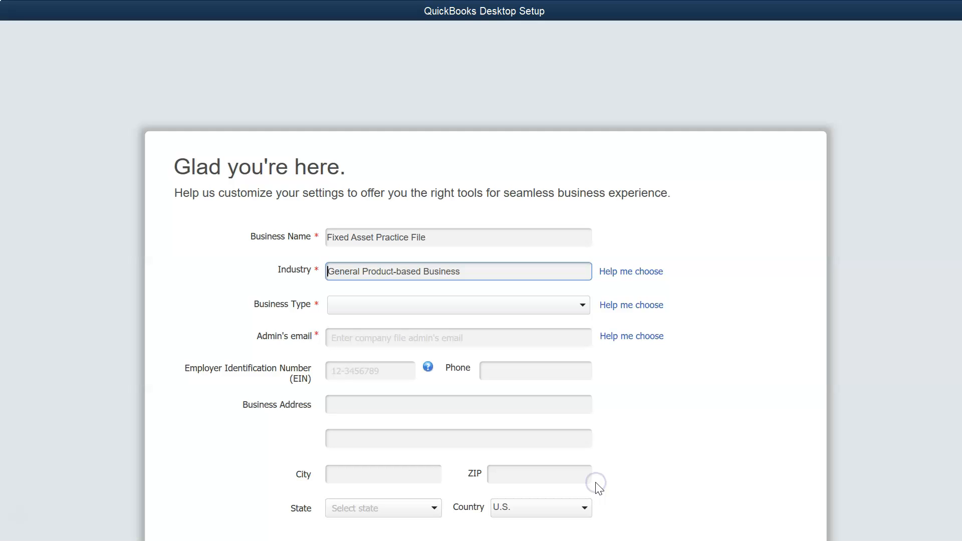
- Set the business type to Sole Proprietorship
click(493, 314)
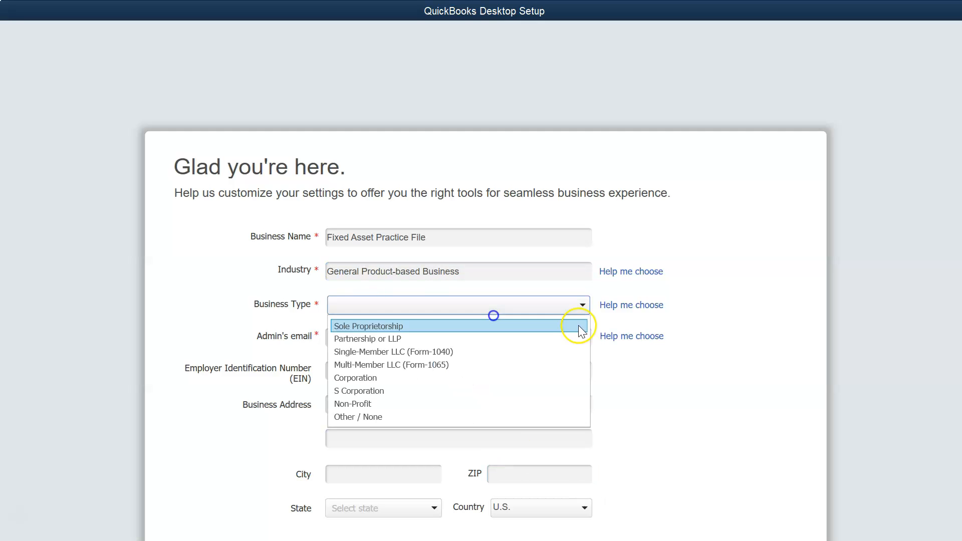
click(395, 327)
click(385, 333)
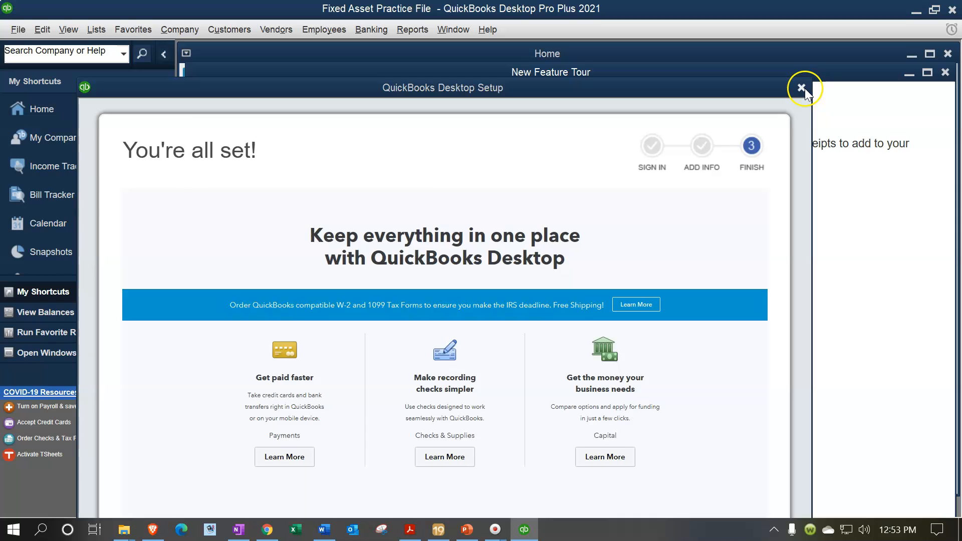
- Close the completed setup and New Feature Tour windows and maximize the Home window
click(802, 88)
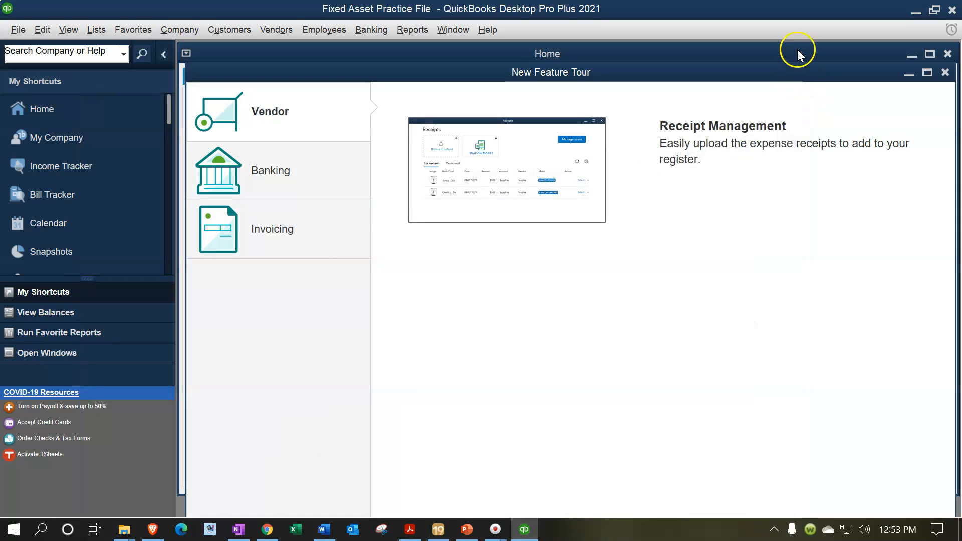
click(946, 74)
click(929, 55)
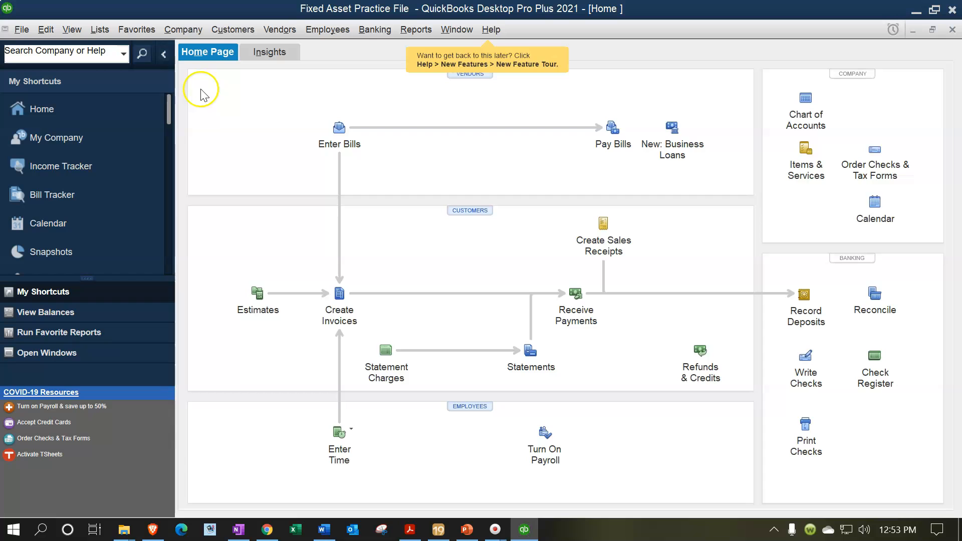
- Show the open window list and open the Chart of Accounts at the Furniture and Equipment account
click(70, 30)
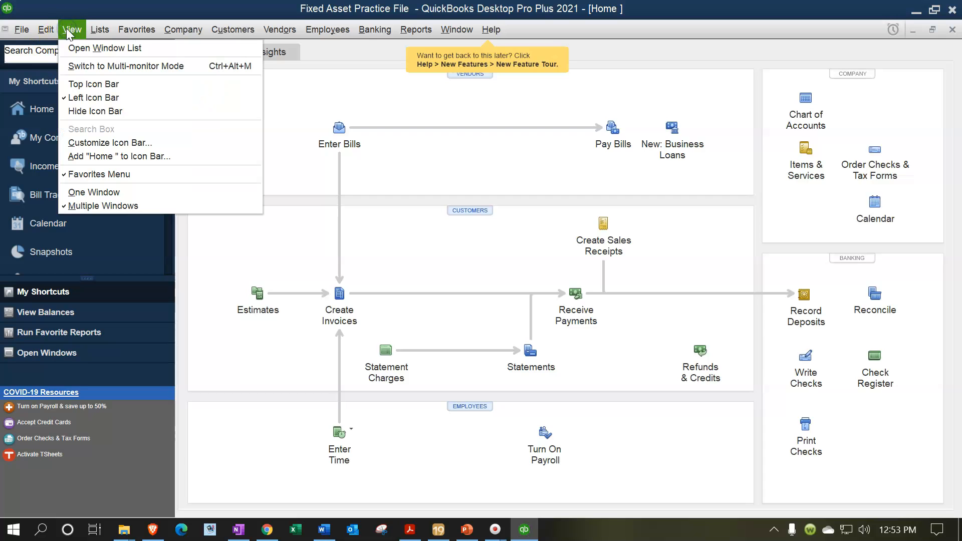
click(72, 48)
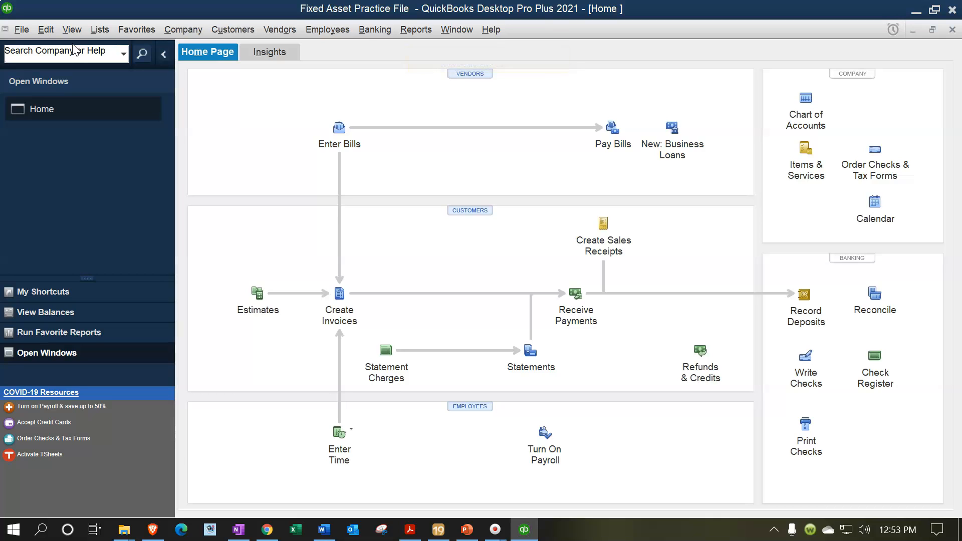
click(97, 38)
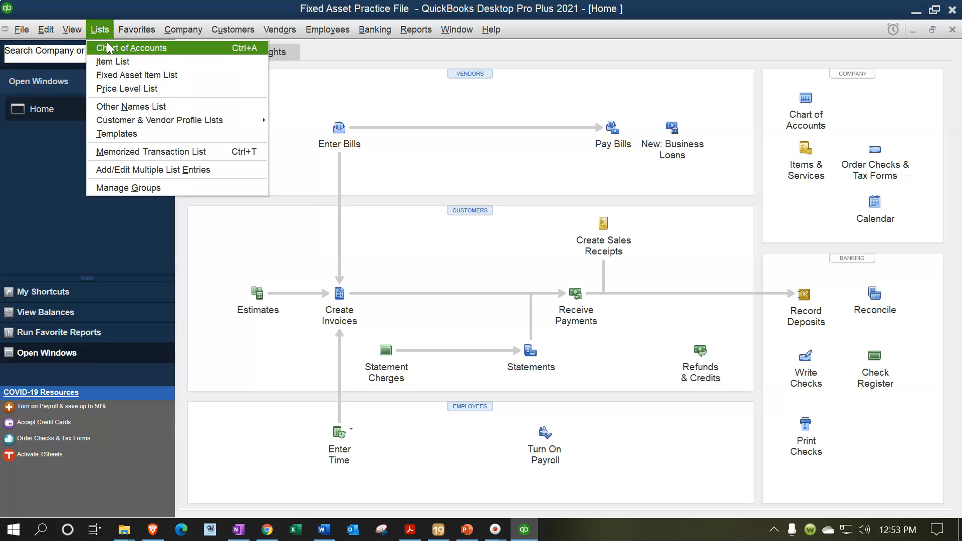
click(108, 49)
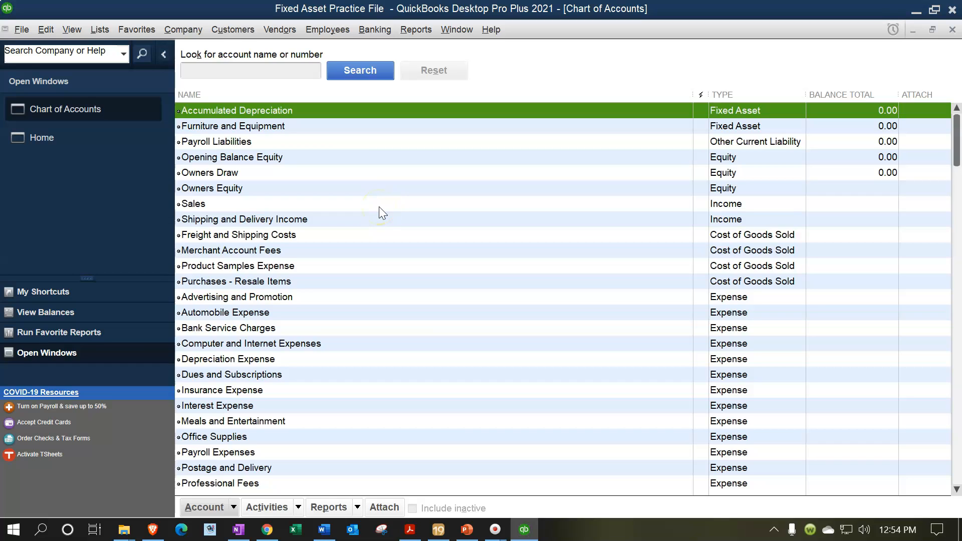
click(554, 126)
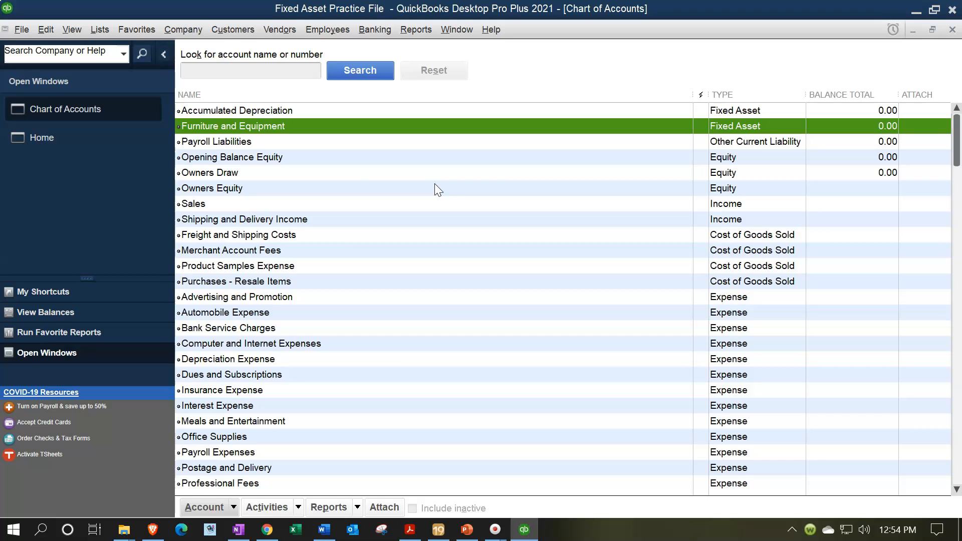
- Open the Fixed Asset Item List
click(100, 29)
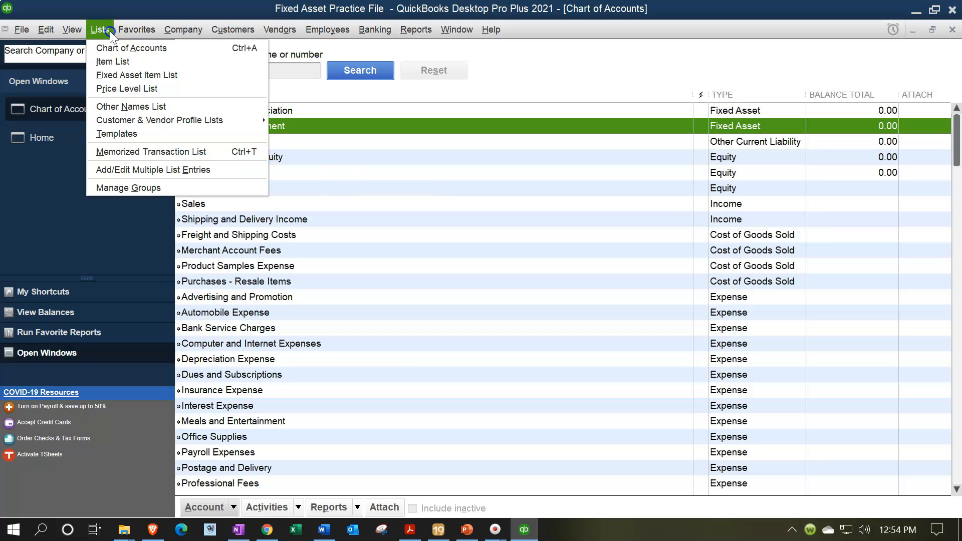
click(159, 75)
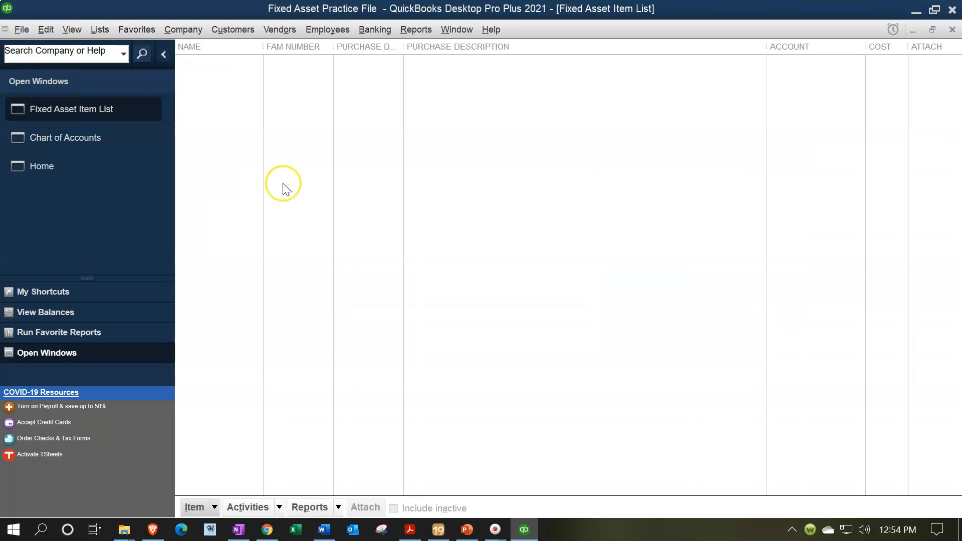
click(285, 176)
- Minimize QuickBooks to check the Fixed Asset QB Files folder on the desktop, and return to QuickBooks
click(913, 11)
click(322, 262)
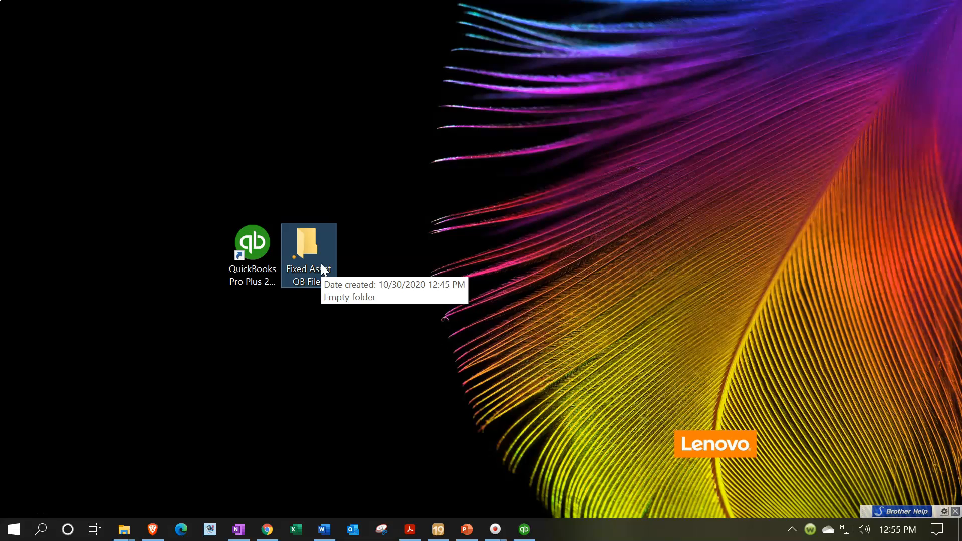
click(524, 530)
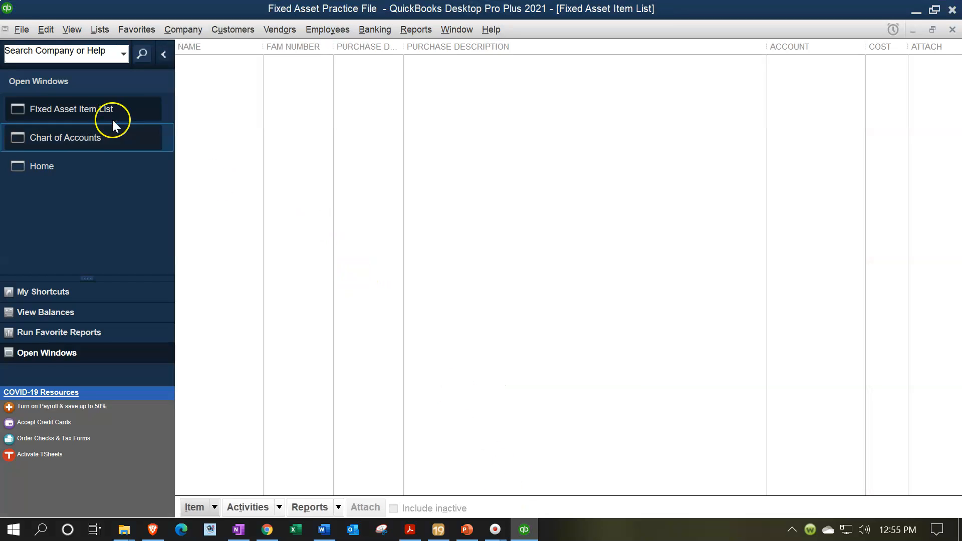
- Close the Fixed Asset Practice File company
click(23, 31)
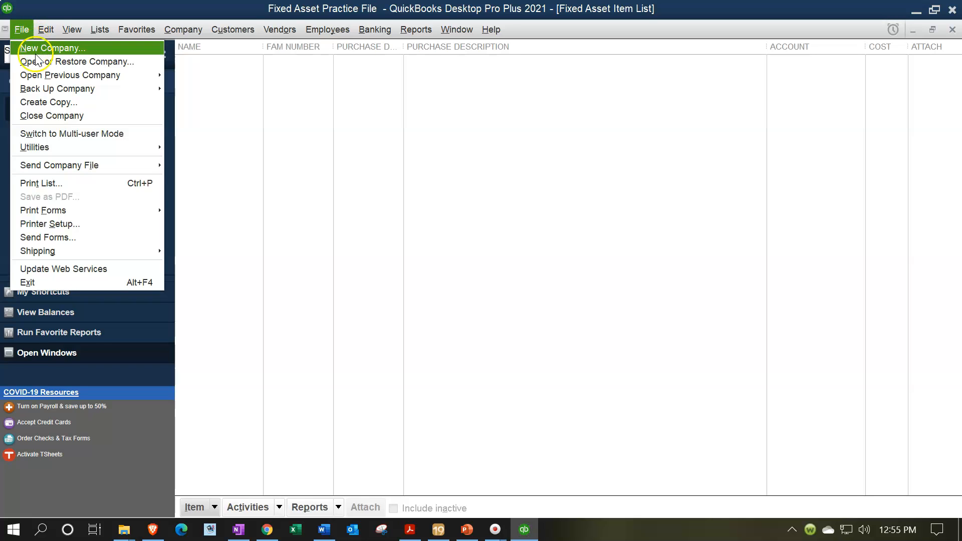
click(62, 120)
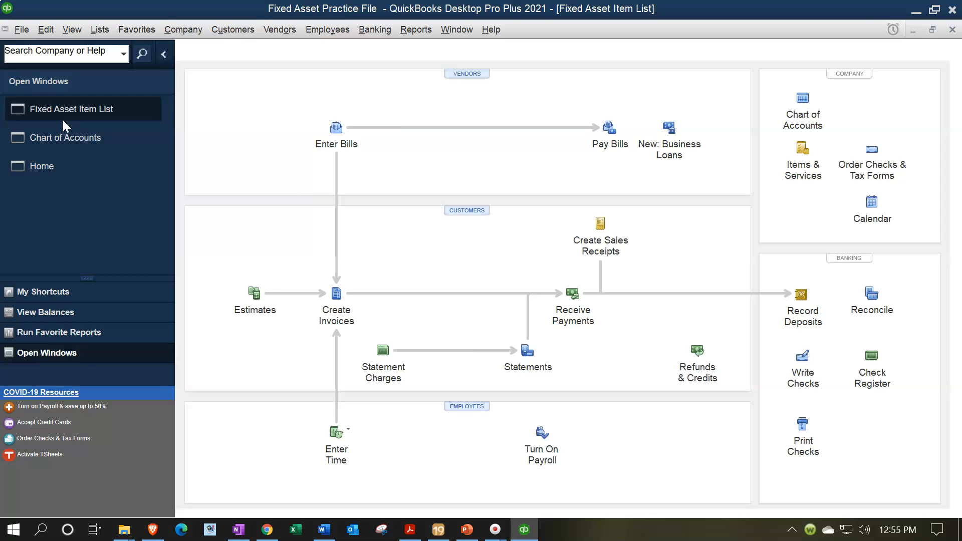
click(278, 191)
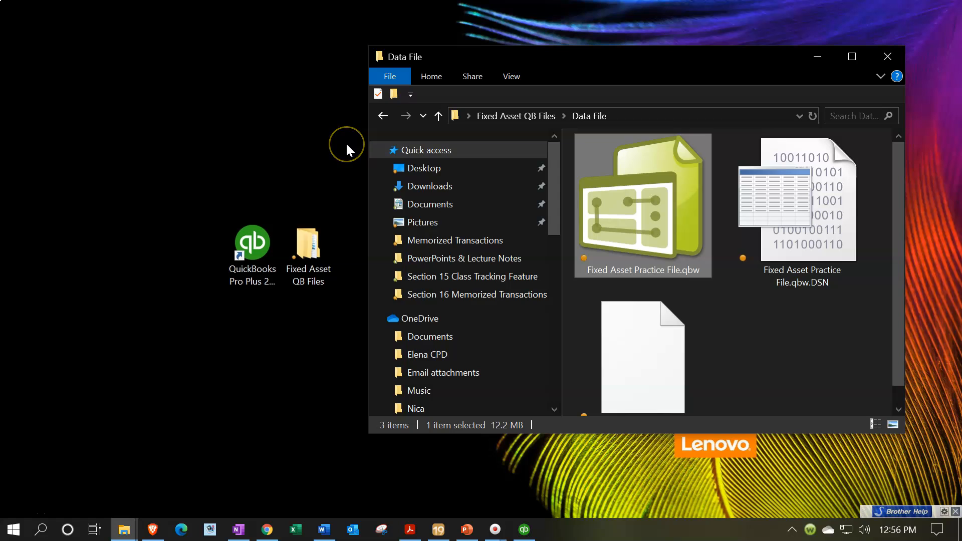
- Examine the QuickBooks desktop shortcut and Fixed Asset Practice File.qbw in the Data File folder
click(249, 256)
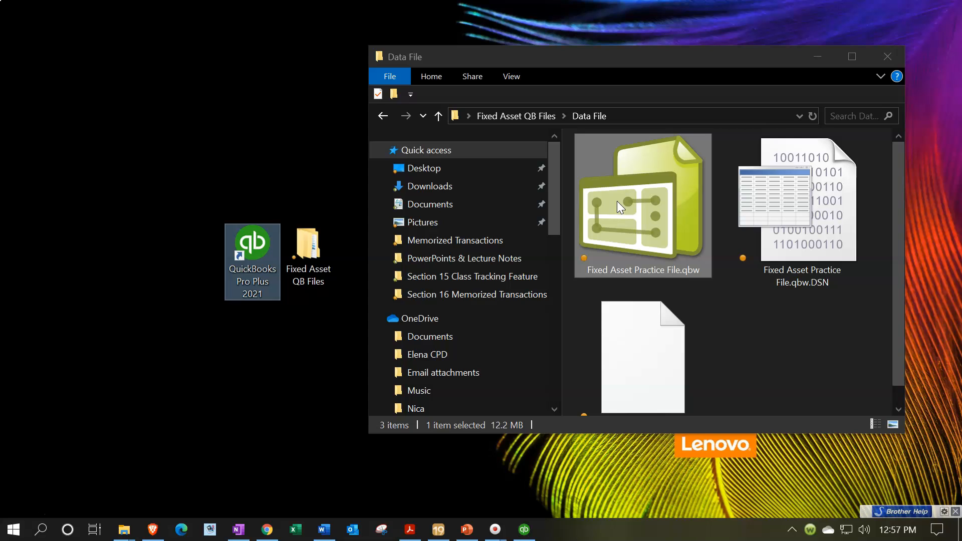
click(678, 278)
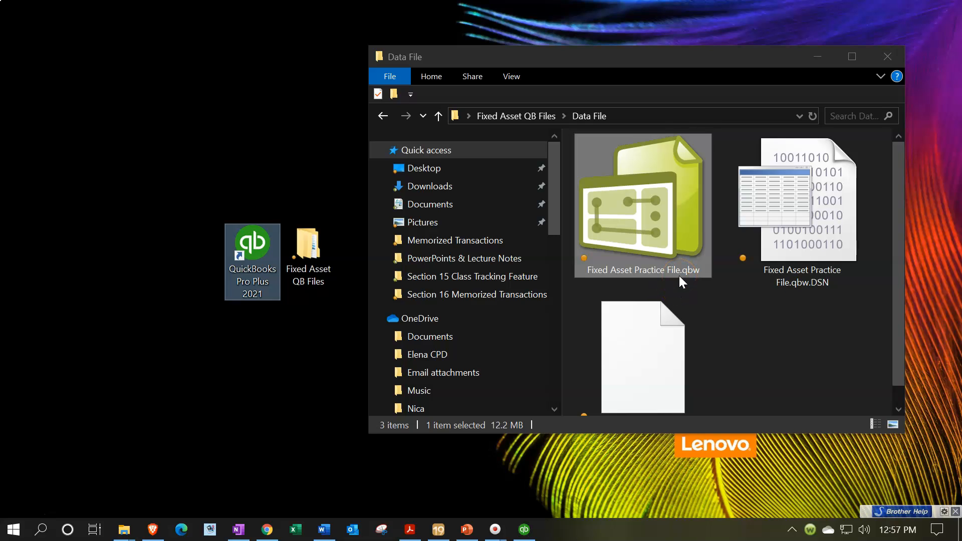